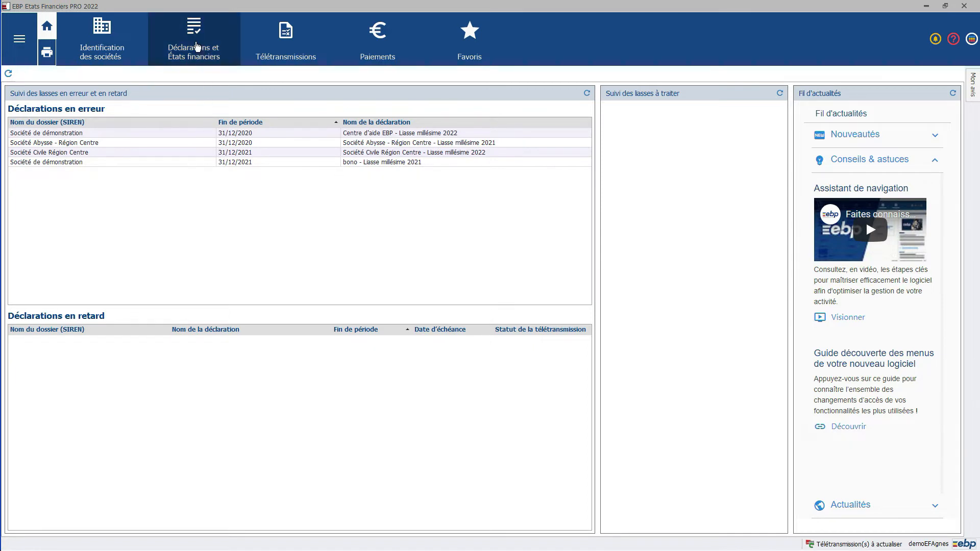
Step: Open the IS/RN tax return "Centre d'aide EBP - Liasse millésime 2022" from the list of declarations
{"action": "left_click", "coordinate": [198, 47]}
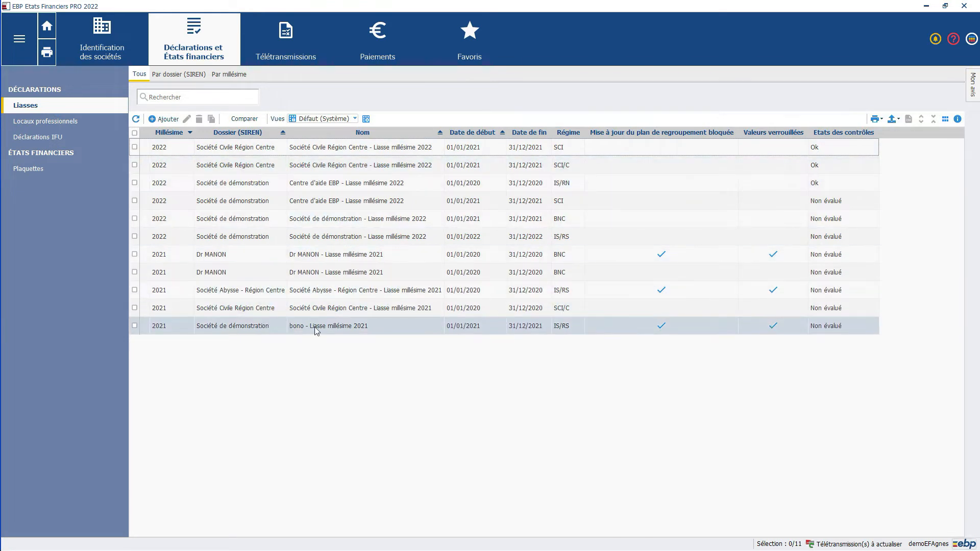
{"action": "left_click", "coordinate": [340, 184]}
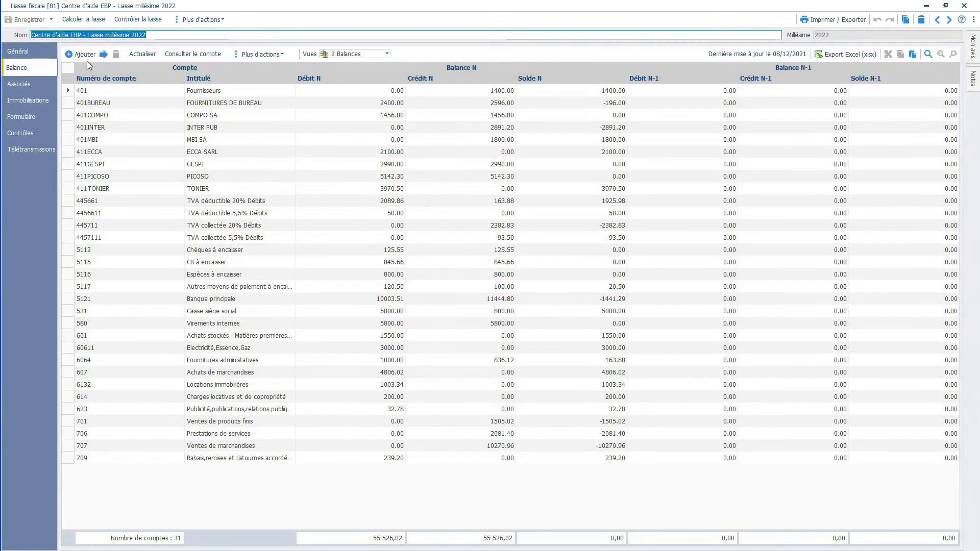
{"action": "left_click", "coordinate": [199, 21]}
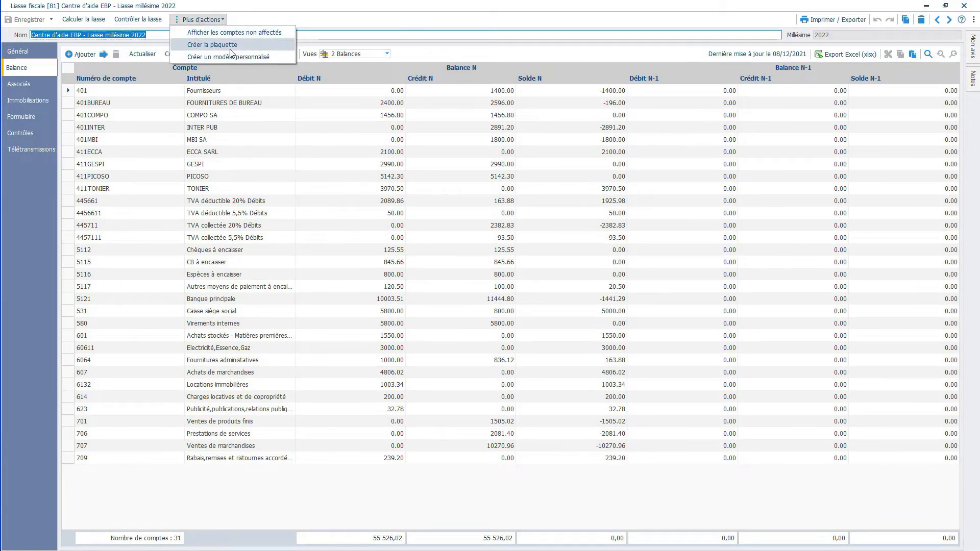
{"action": "left_click", "coordinate": [211, 45]}
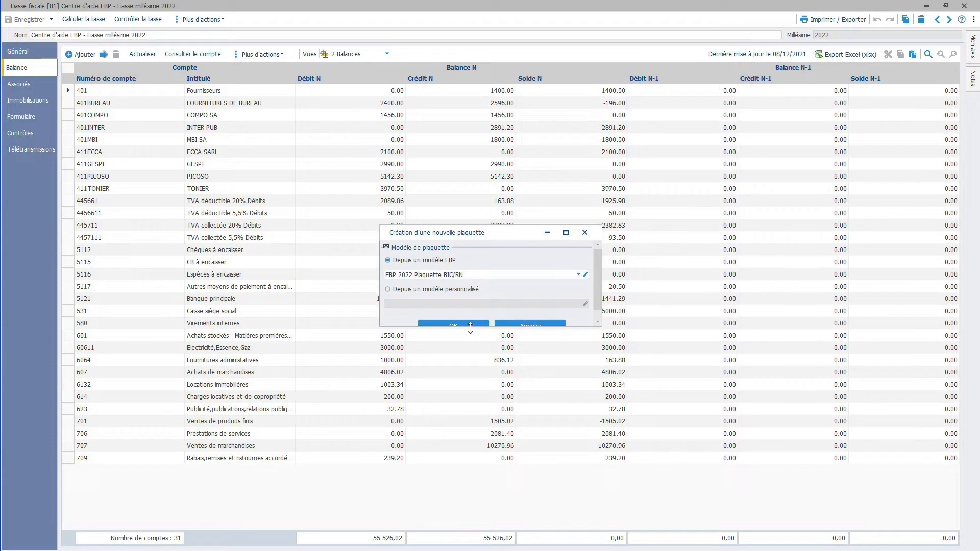
{"action": "left_click_drag", "start_coordinate": [471, 327], "coordinate": [469, 364]}
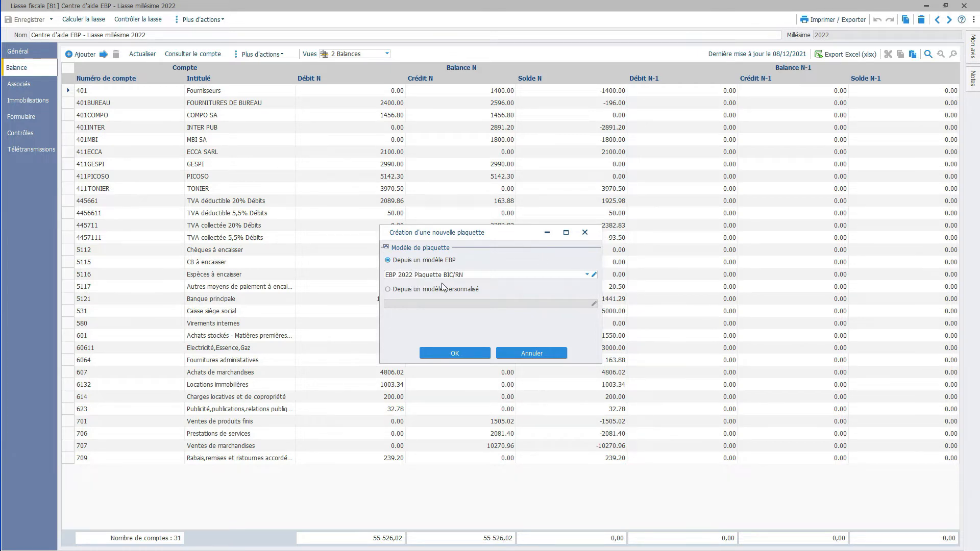
{"action": "left_click", "coordinate": [388, 290]}
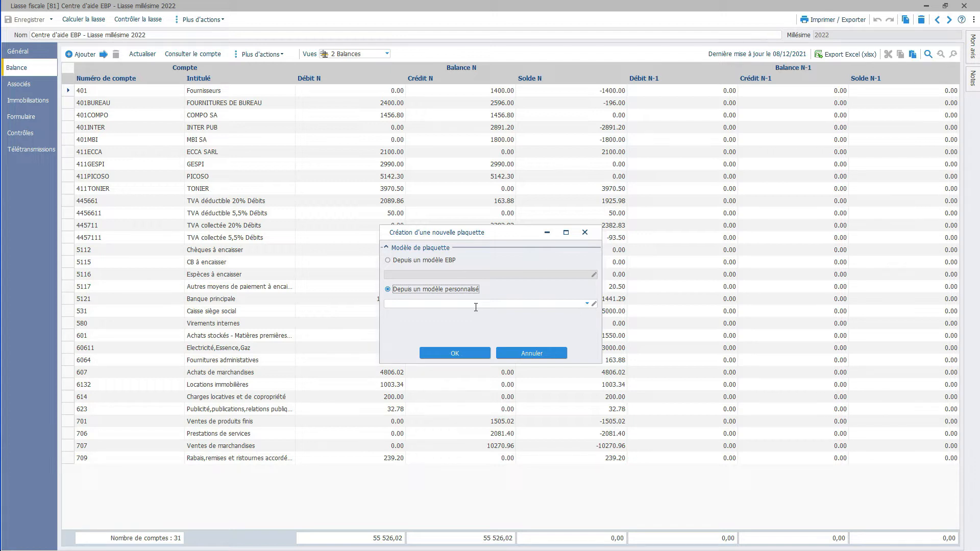
{"action": "left_click", "coordinate": [533, 352]}
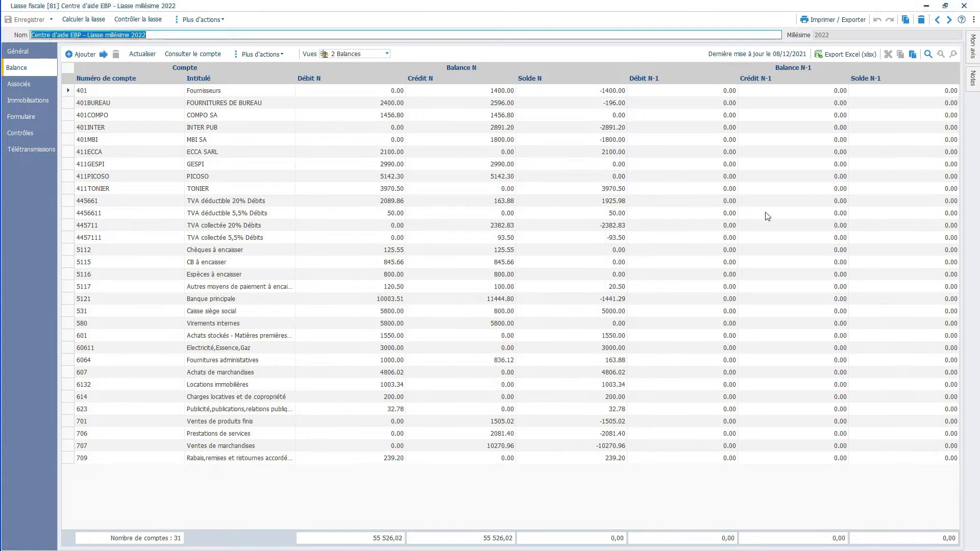
{"action": "left_click", "coordinate": [964, 6]}
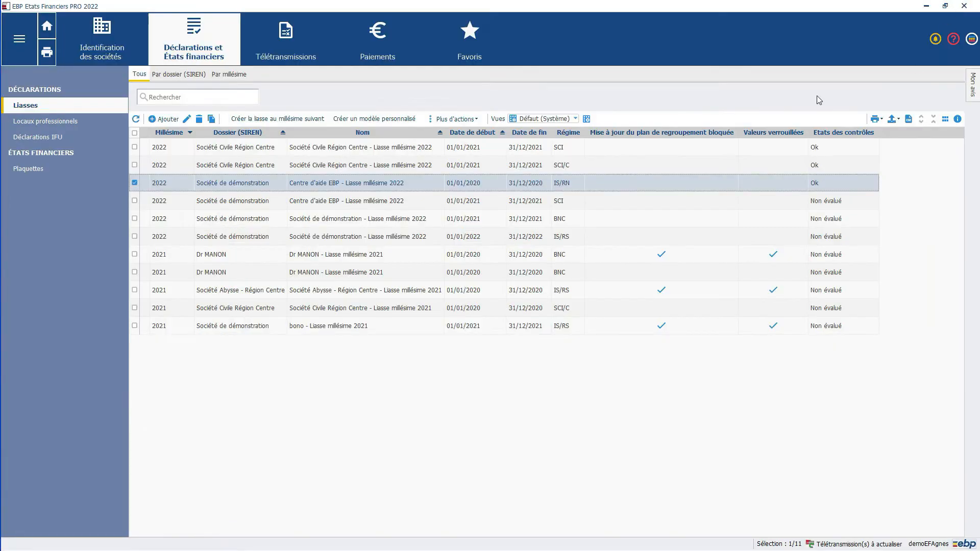
Step: Start a new plaquette from the list of plaquettes and assign it to the last SARL "Société de démonstration" dossier
{"action": "left_click", "coordinate": [30, 174]}
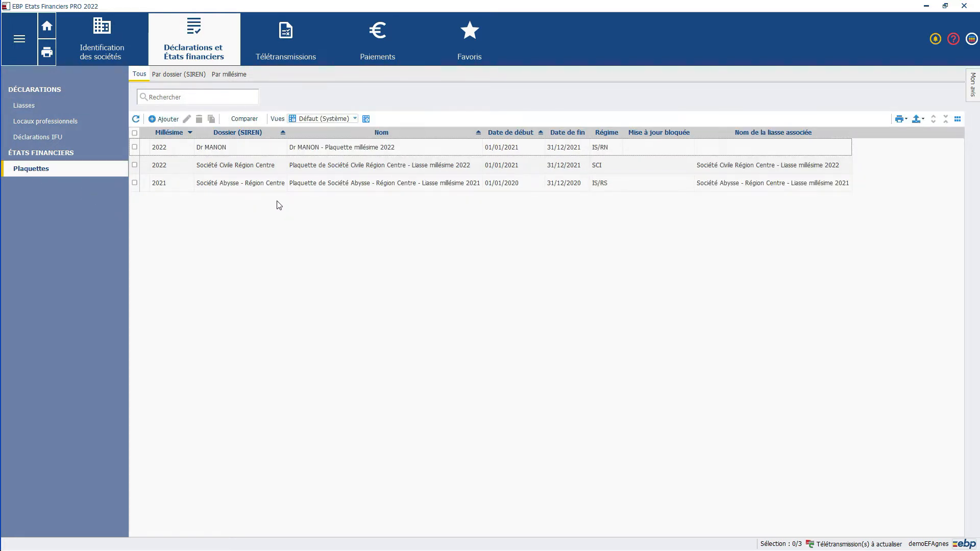
{"action": "left_click", "coordinate": [160, 122]}
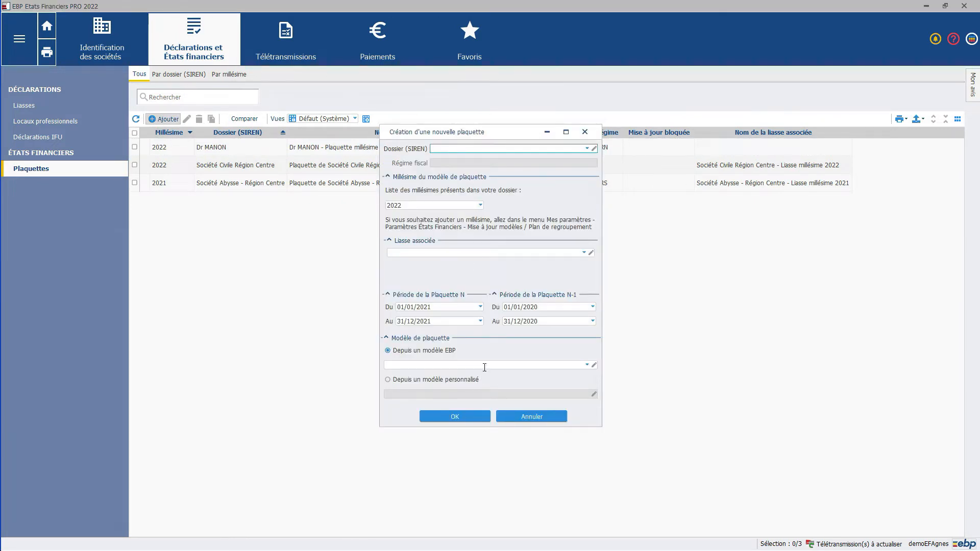
{"action": "left_click", "coordinate": [586, 149]}
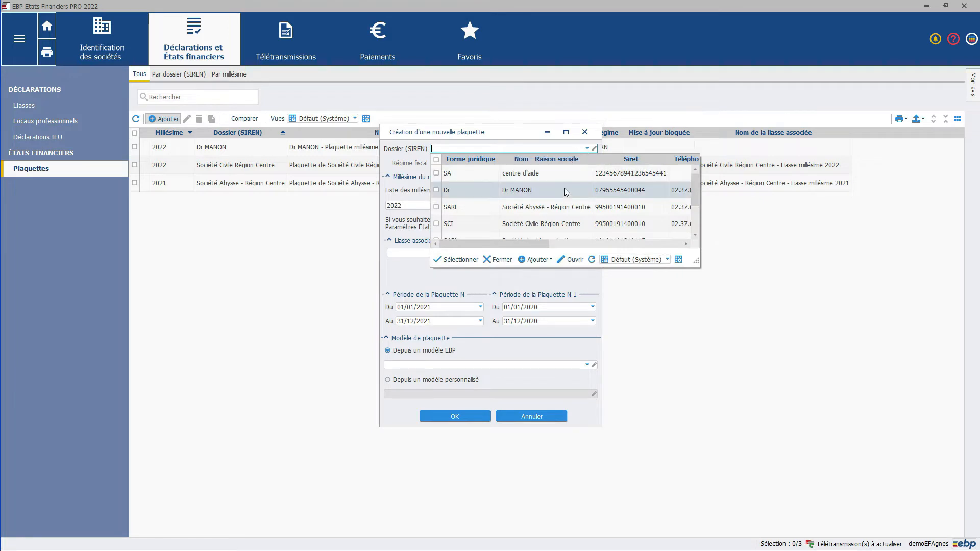
{"action": "scroll", "coordinate": [561, 197], "scroll_direction": "down", "scroll_amount": 2}
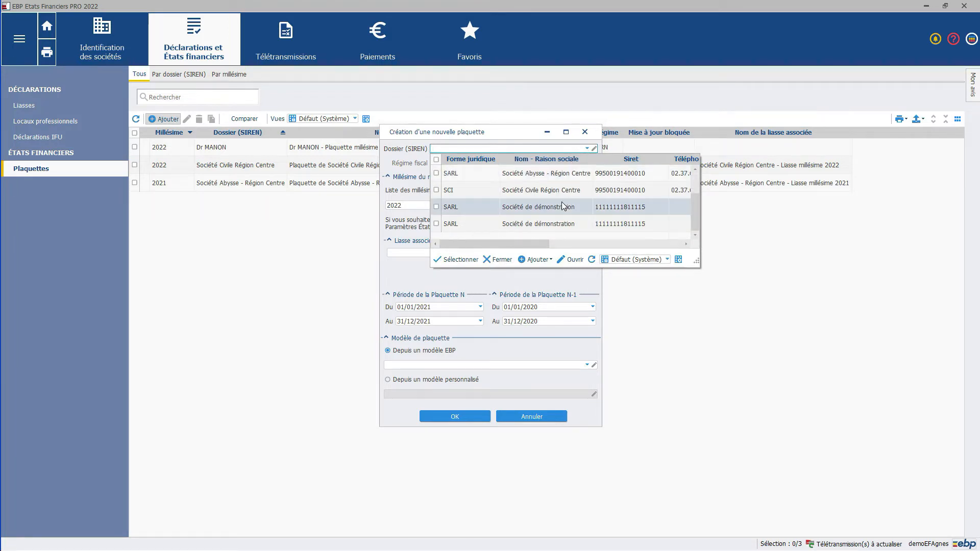
{"action": "left_click", "coordinate": [546, 225]}
Step: Associate "Centre d'aide EBP - Liasse millésime 2022" with the plaquette and create it from the model EBP 2022 Plaquette BIC/RN
{"action": "left_click", "coordinate": [483, 207]}
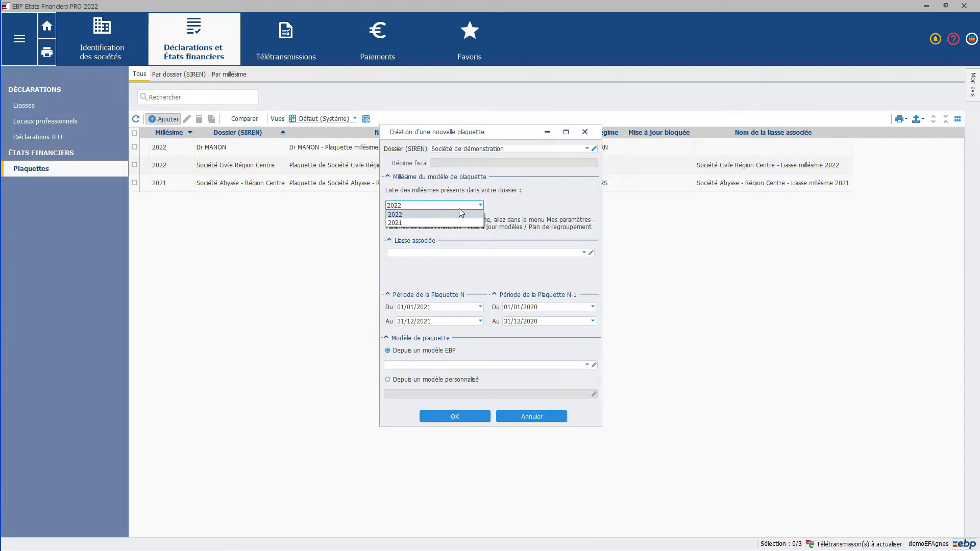
{"action": "left_click", "coordinate": [427, 228]}
{"action": "left_click", "coordinate": [584, 253]}
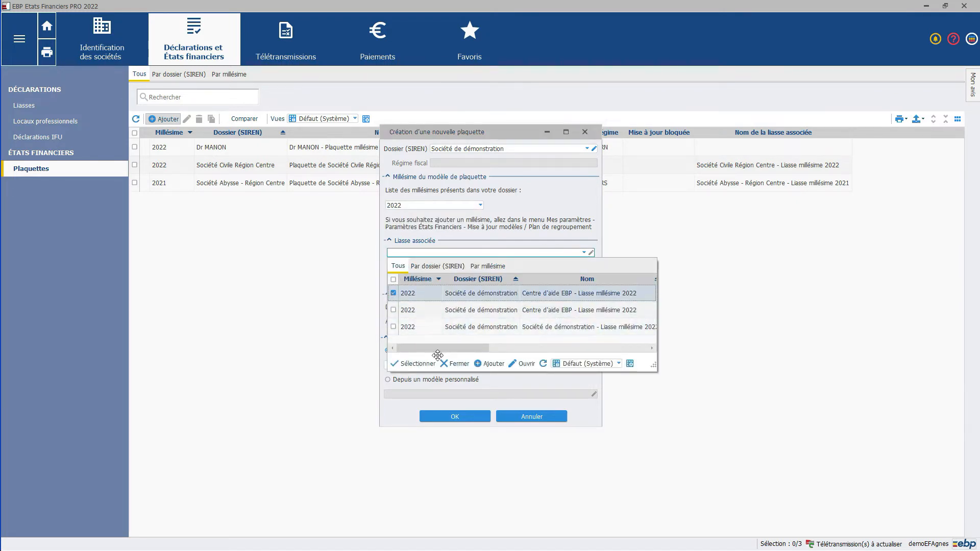
{"action": "left_click", "coordinate": [416, 363]}
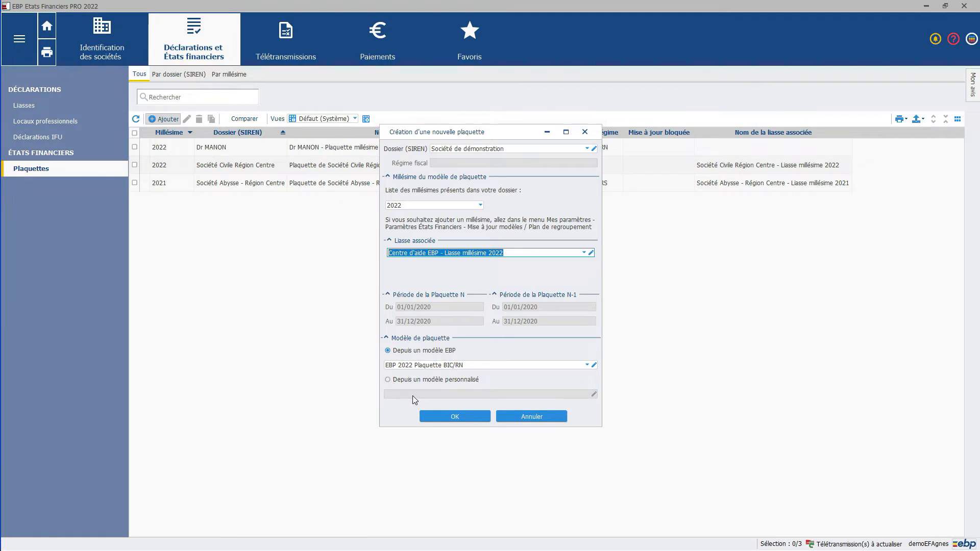
{"action": "left_click", "coordinate": [456, 417]}
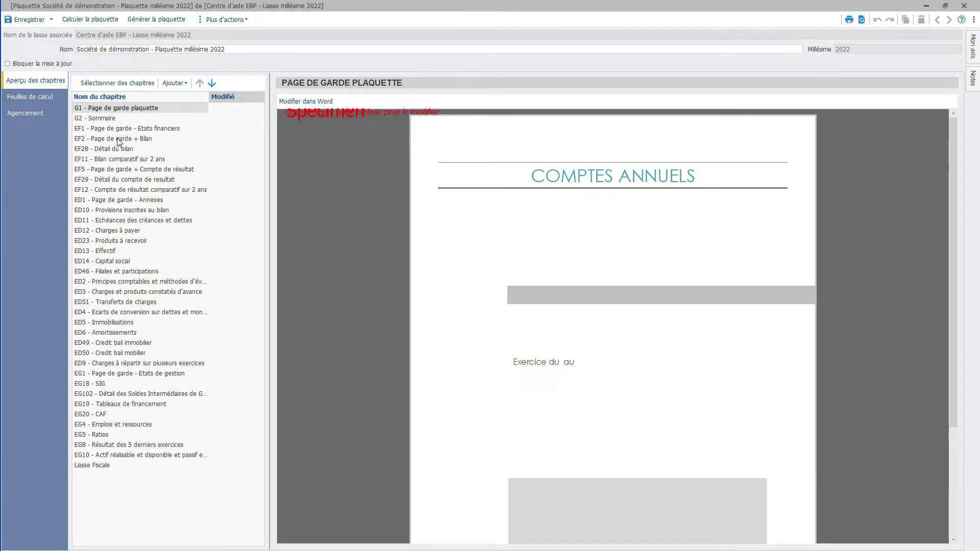
Step: Add a new blank chapter to the plaquette, accepting the save, and display that chapter
{"action": "left_click", "coordinate": [183, 85]}
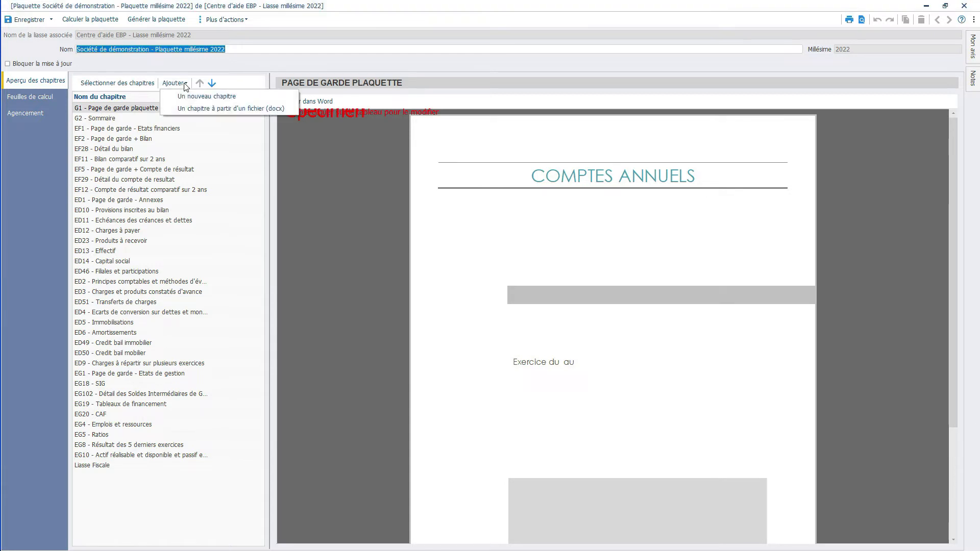
{"action": "left_click", "coordinate": [200, 97]}
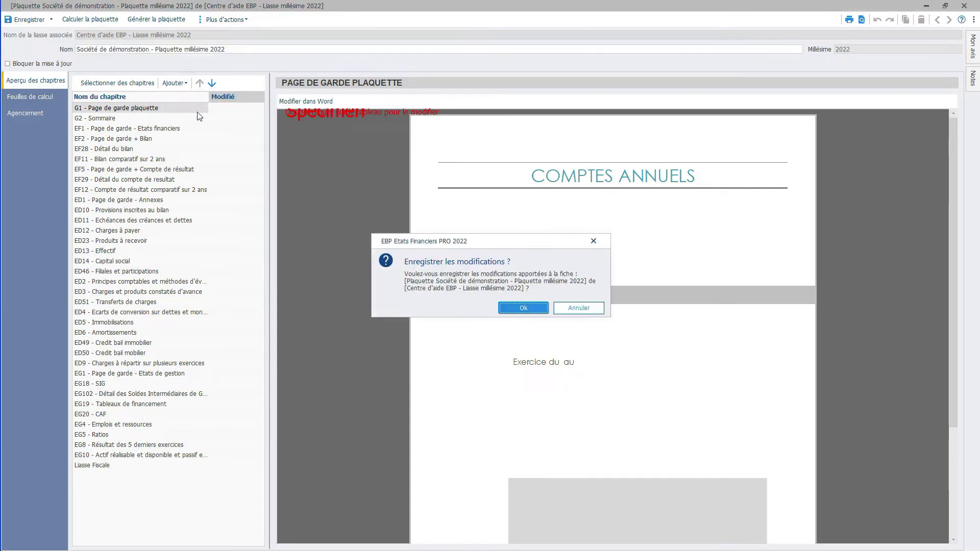
{"action": "left_click", "coordinate": [524, 308]}
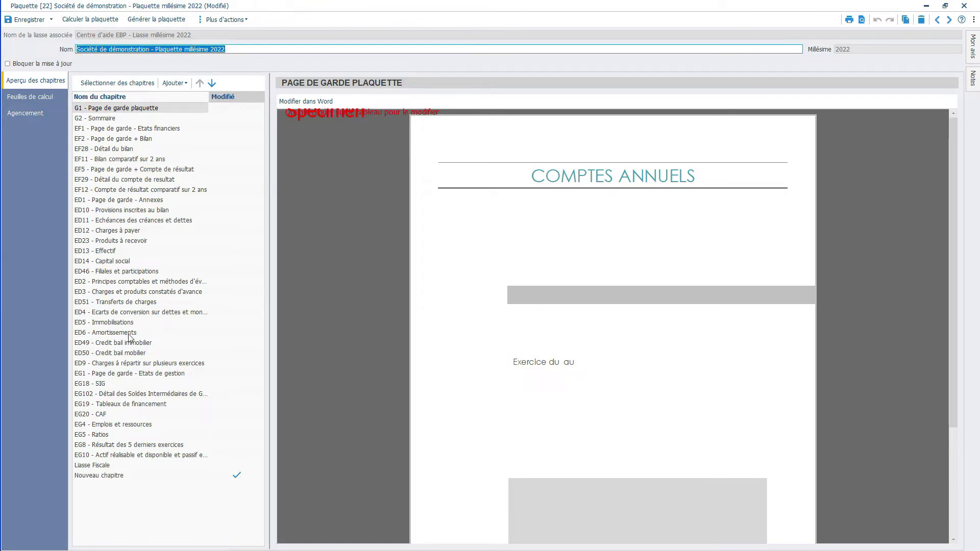
{"action": "left_click", "coordinate": [116, 478]}
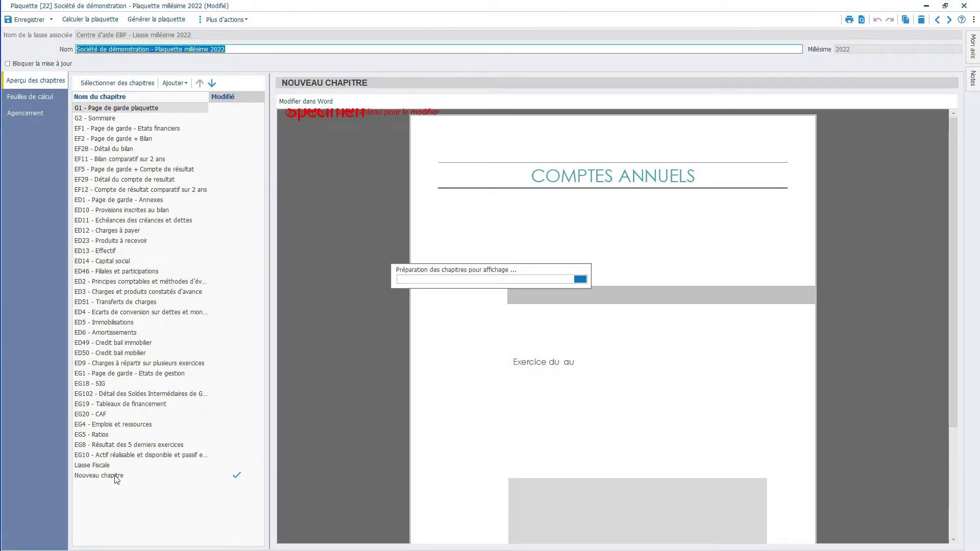
Step: Save the plaquette and add chapters G3 and G4 of the EBP 2022 Attestations model to its chapter selection
{"action": "left_click", "coordinate": [132, 86]}
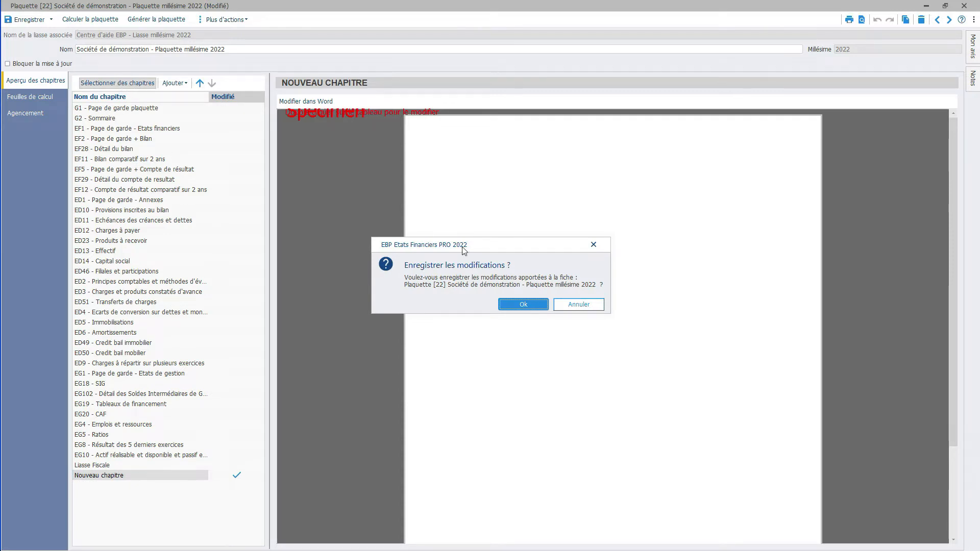
{"action": "left_click", "coordinate": [516, 301]}
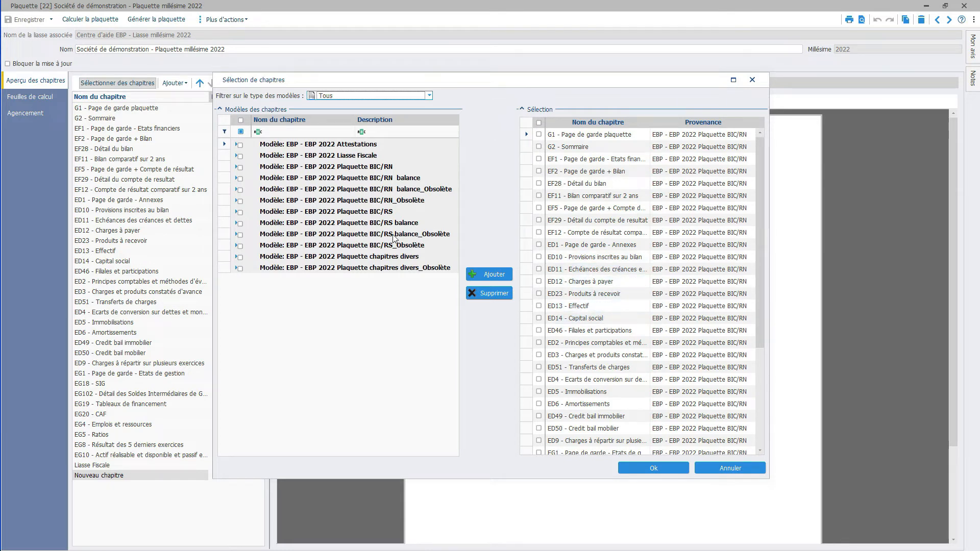
{"action": "left_click", "coordinate": [236, 145]}
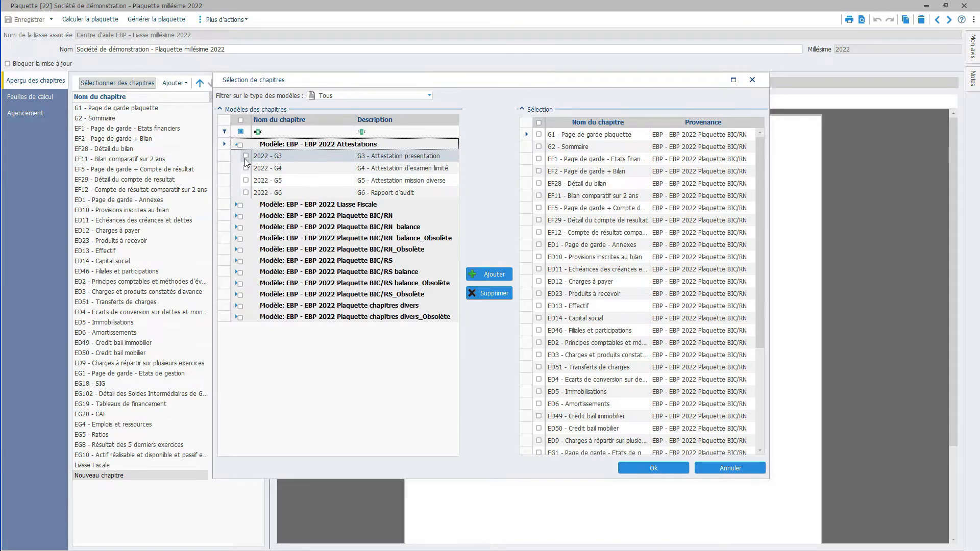
{"action": "left_click", "coordinate": [246, 156]}
{"action": "left_click", "coordinate": [245, 168]}
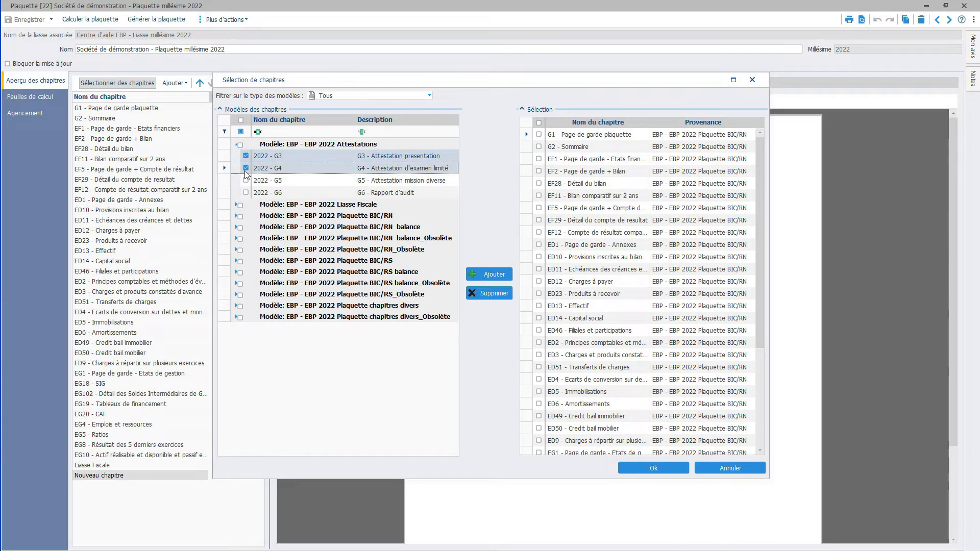
{"action": "left_click", "coordinate": [500, 275]}
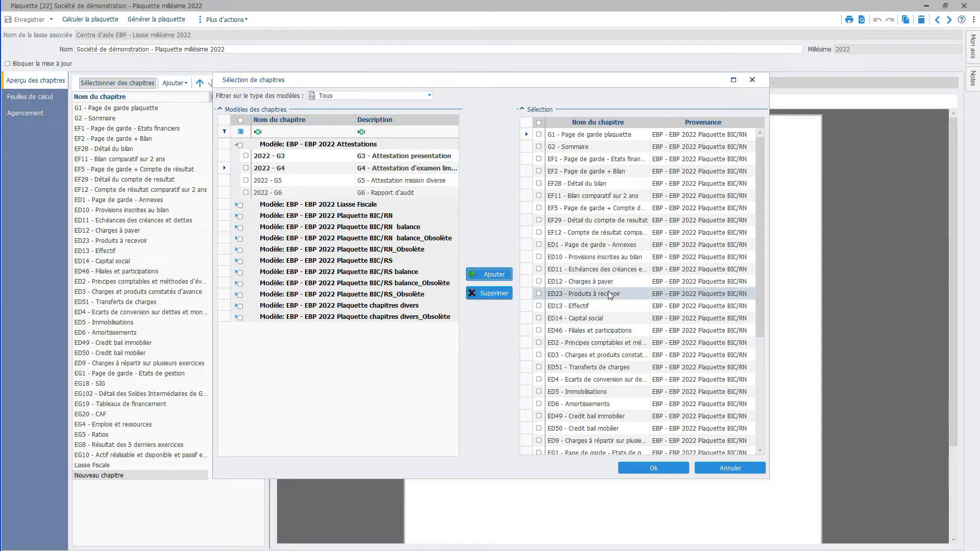
Step: Remove chapters EF11, EF5, EF29 and EF12 from the chapter selection and validate it
{"action": "left_click", "coordinate": [539, 196]}
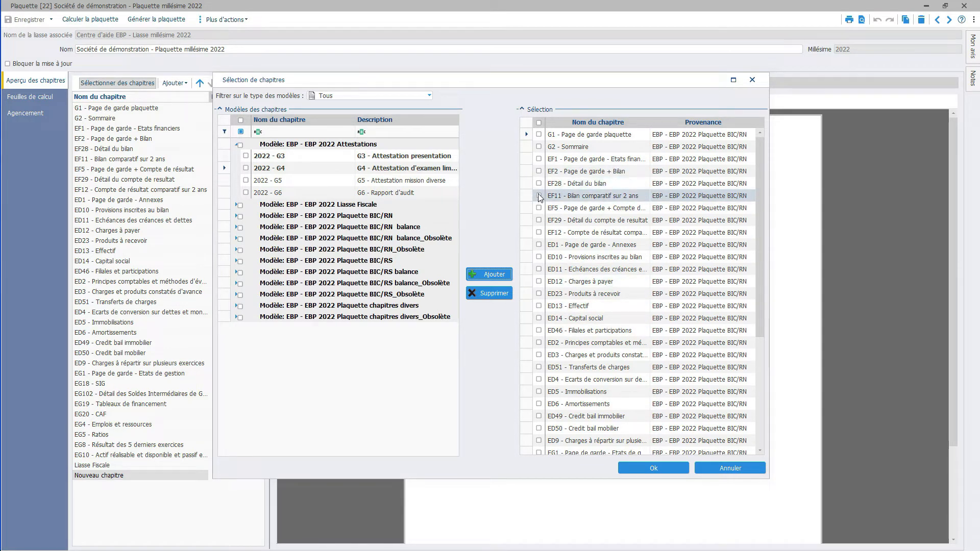
{"action": "left_click", "coordinate": [539, 220]}
{"action": "left_click", "coordinate": [538, 233]}
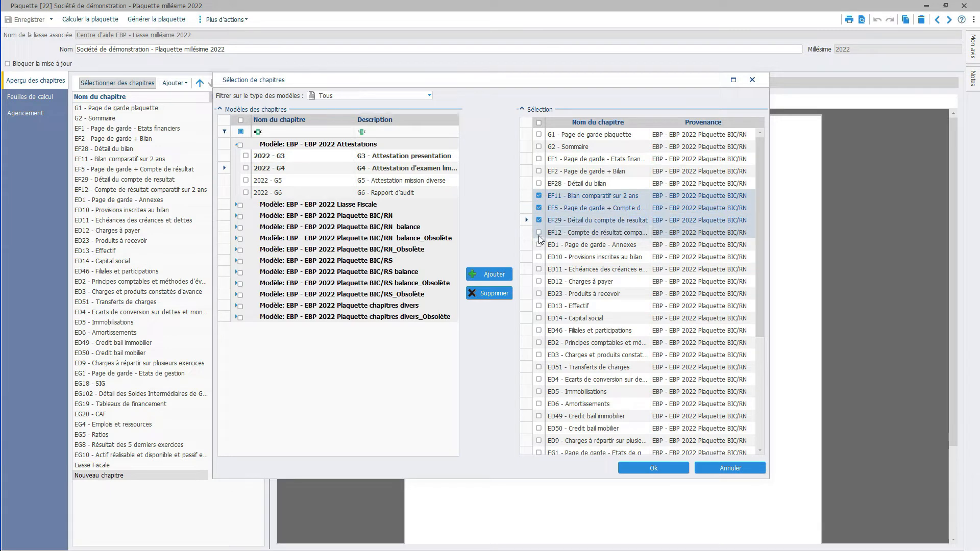
{"action": "left_click", "coordinate": [486, 294]}
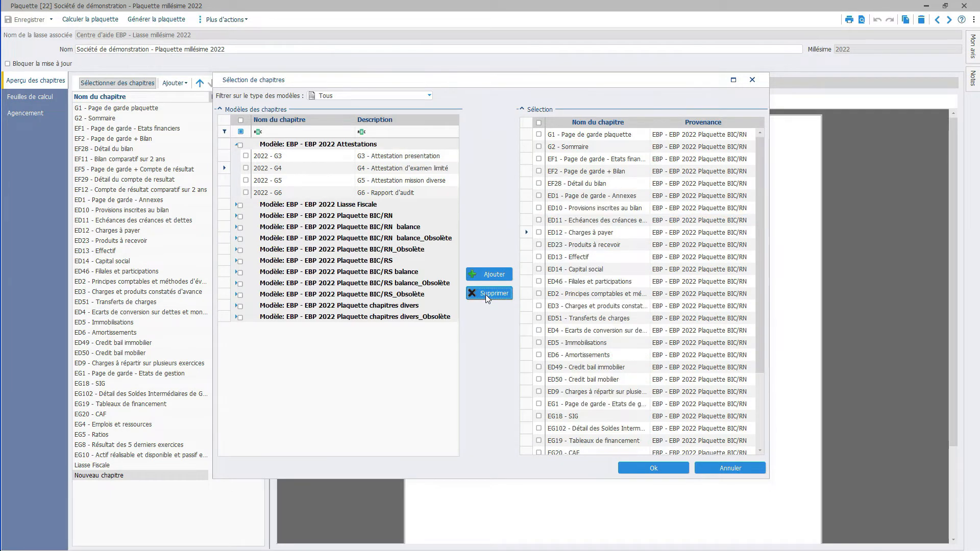
{"action": "left_click", "coordinate": [651, 472]}
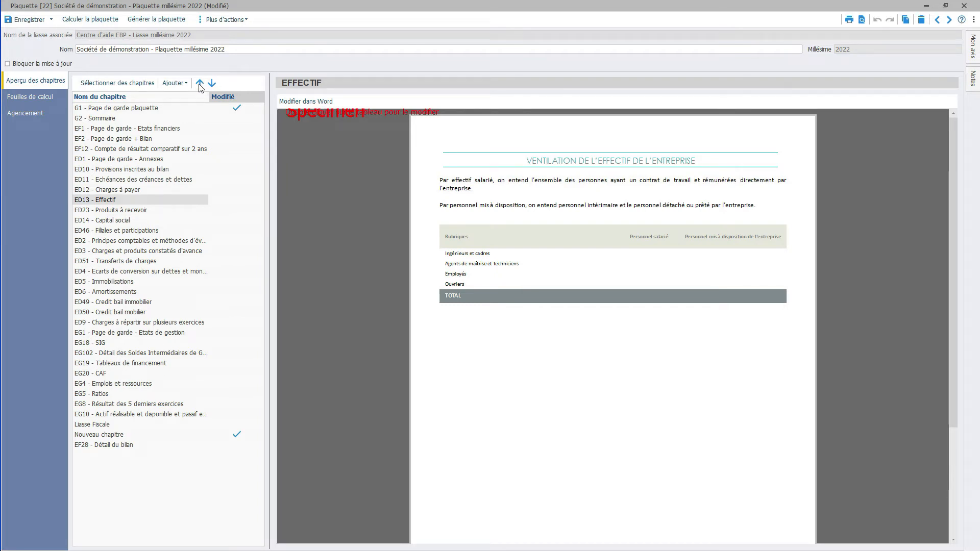
Step: Preview chapters ED46 - Filiales et participations and ED4 - Ecarts de conversion, and view the calculation sheet FE024_Produits à recevoir
{"action": "left_click", "coordinate": [118, 231]}
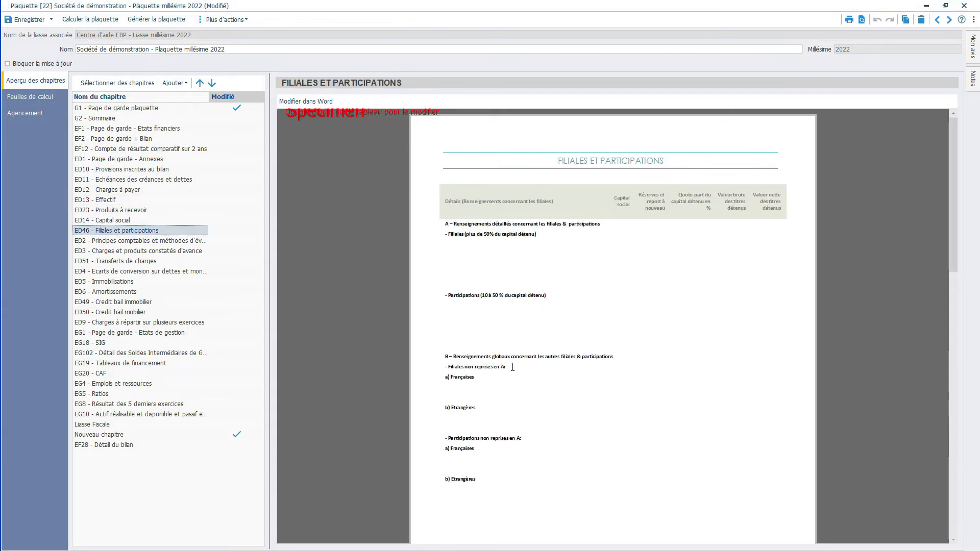
{"action": "left_click", "coordinate": [126, 273]}
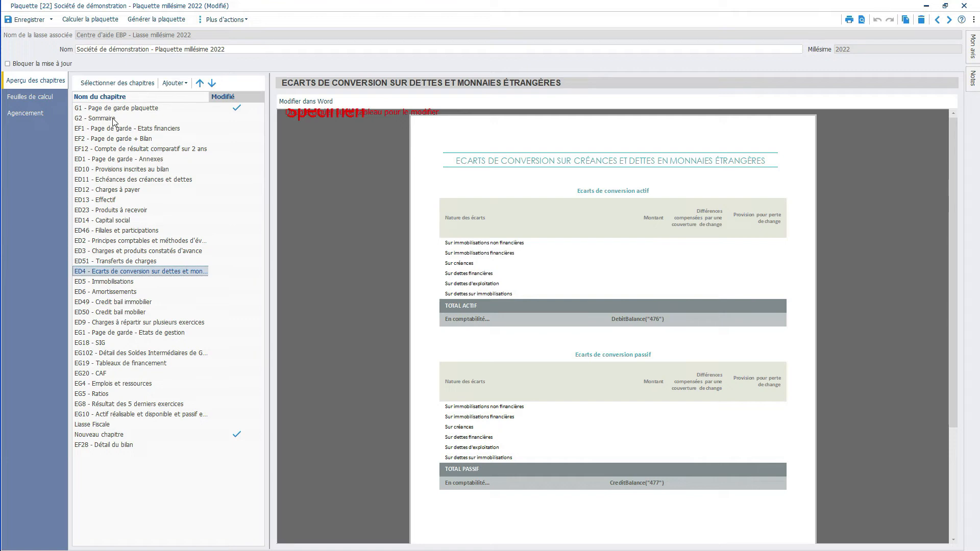
{"action": "left_click", "coordinate": [34, 98]}
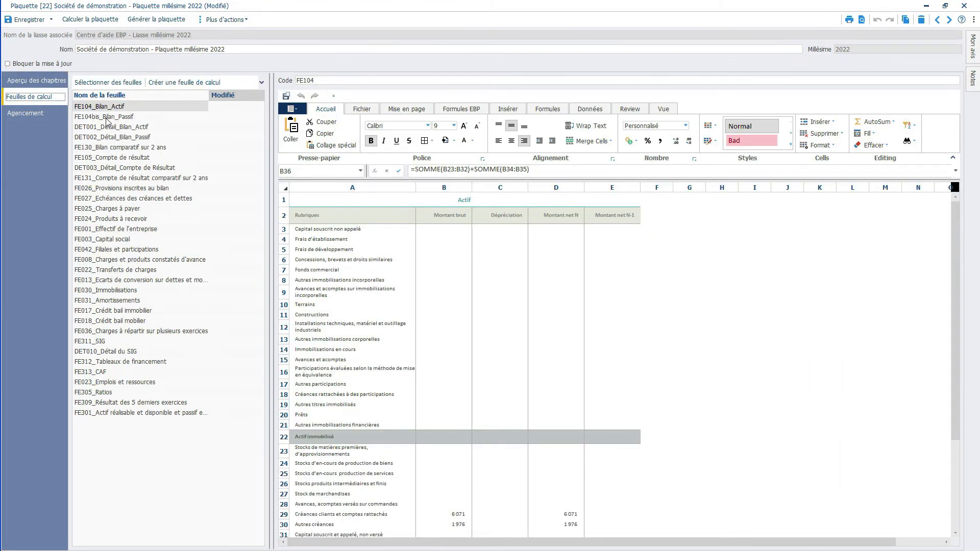
{"action": "left_click", "coordinate": [103, 220]}
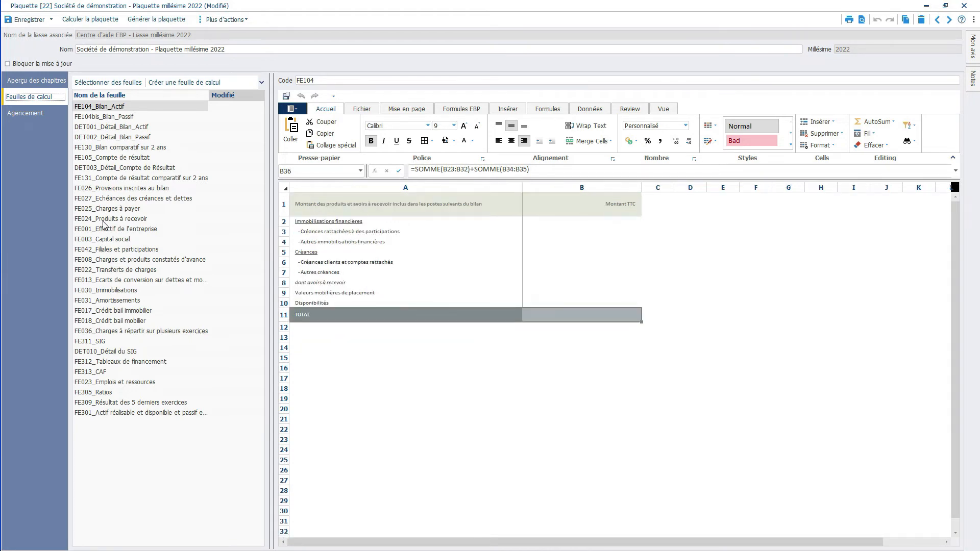
Step: Exclude the chapter G1 - Page de garde plaquette from the 1er Modèle layout and save the plaquette
{"action": "left_click", "coordinate": [28, 119]}
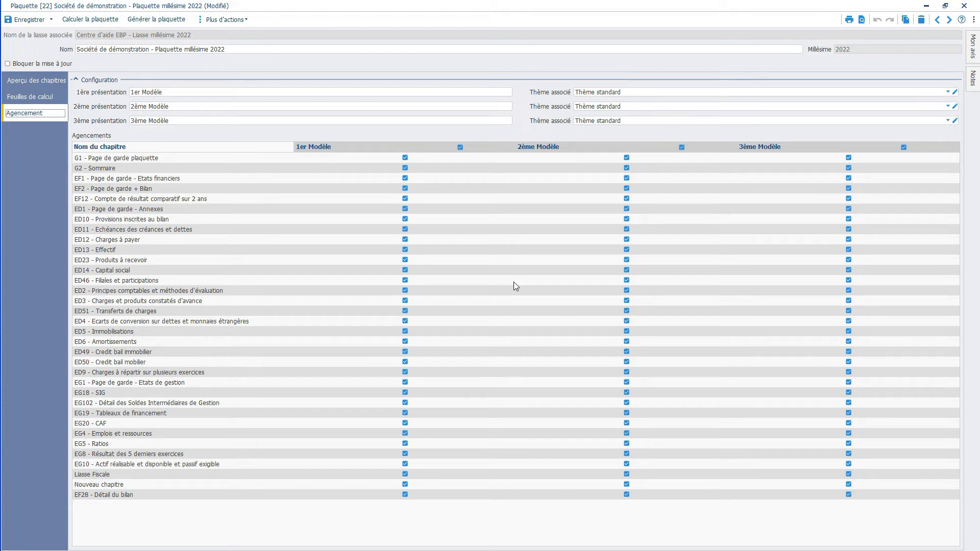
{"action": "left_click", "coordinate": [405, 157]}
{"action": "left_click", "coordinate": [30, 20]}
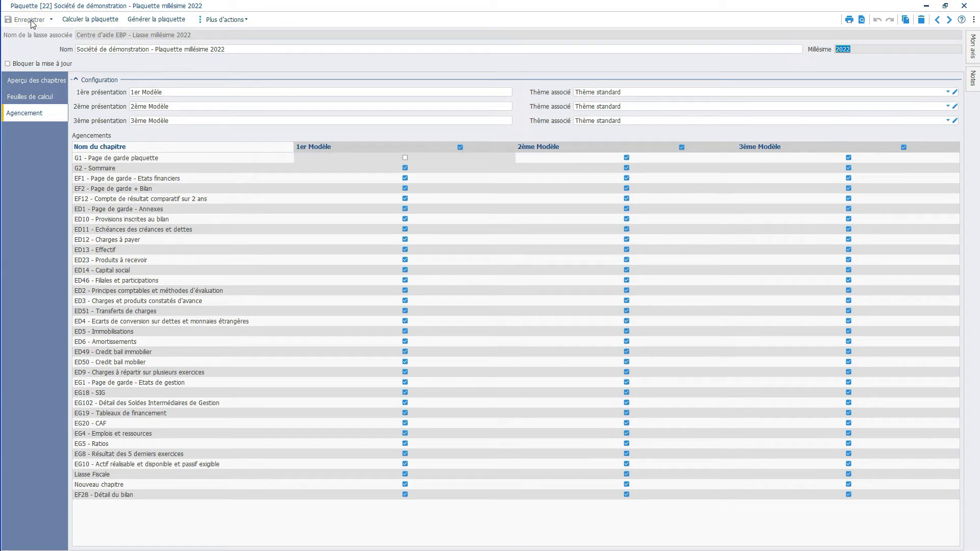
Step: Calculate the plaquette and start the plaquette generation assistant
{"action": "left_click", "coordinate": [91, 19]}
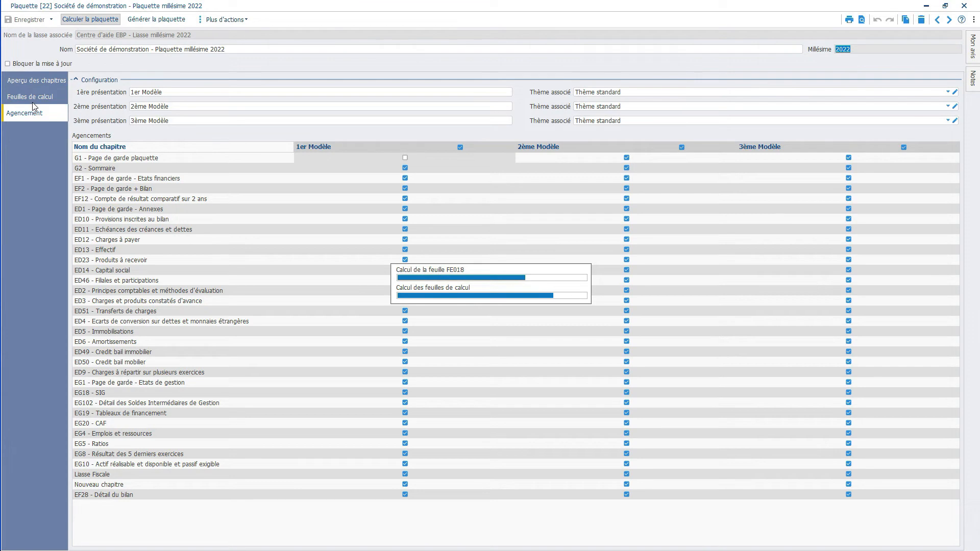
{"action": "left_click", "coordinate": [164, 20]}
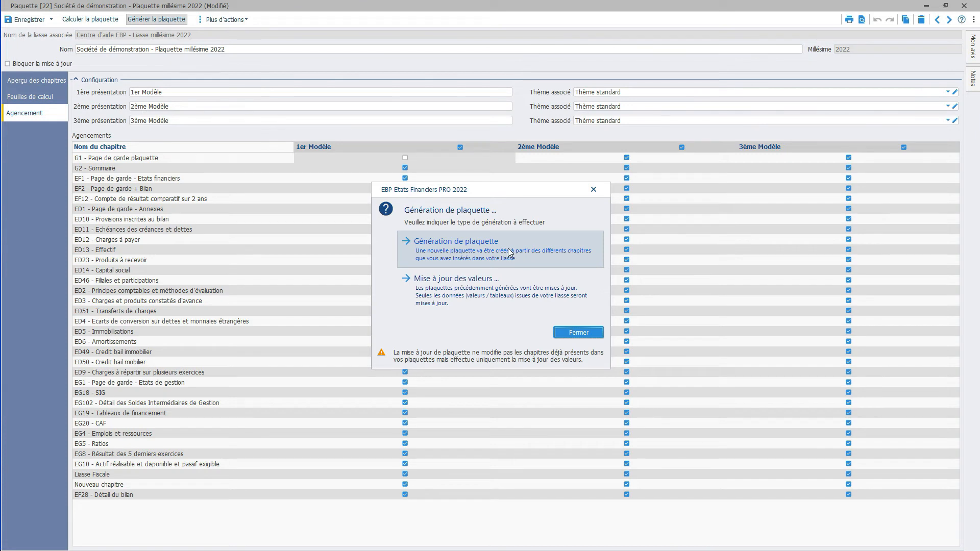
{"action": "left_click", "coordinate": [469, 297]}
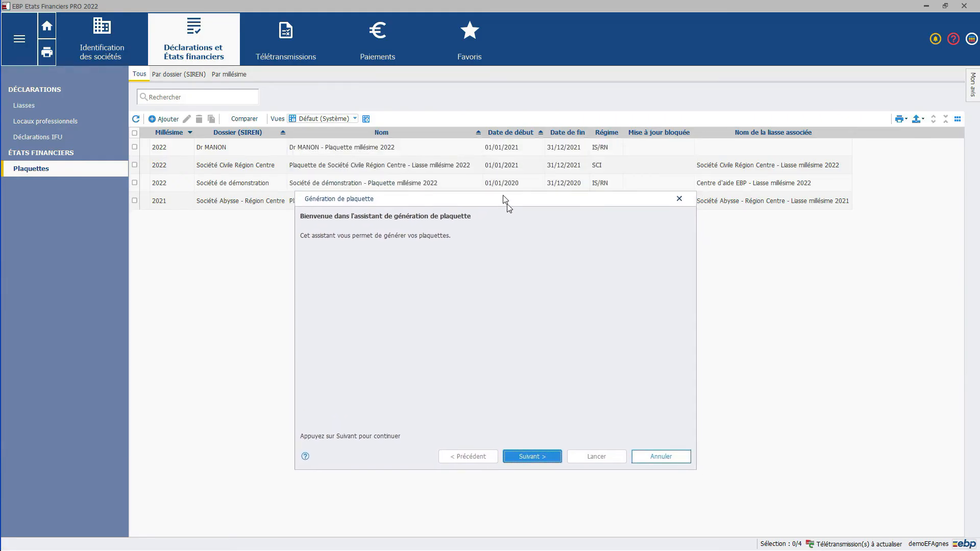
Step: Generate only the 1ère présentation of the plaquette, opening its destination folder after generation and accepting empty tables for the uncompleted calculation sheets
{"action": "left_click", "coordinate": [525, 436]}
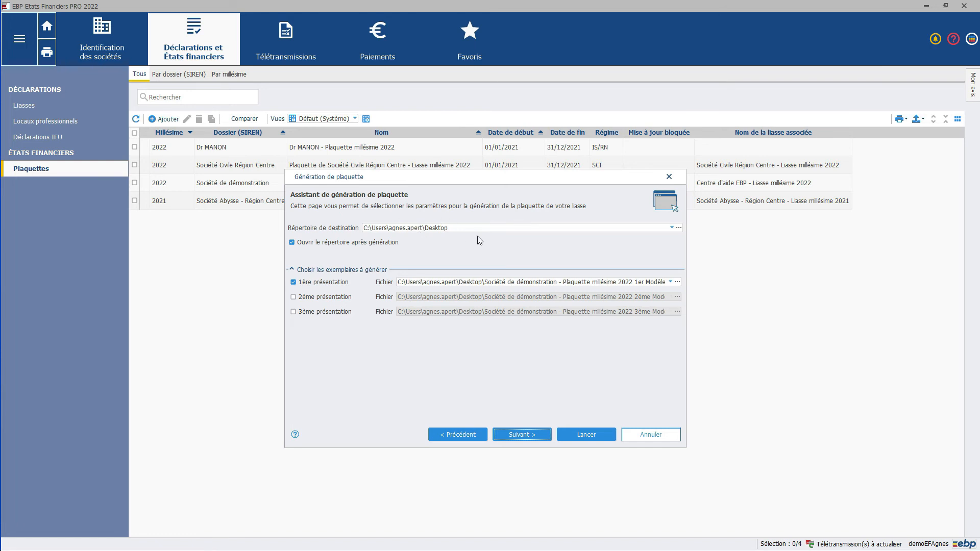
{"action": "left_click", "coordinate": [521, 435]}
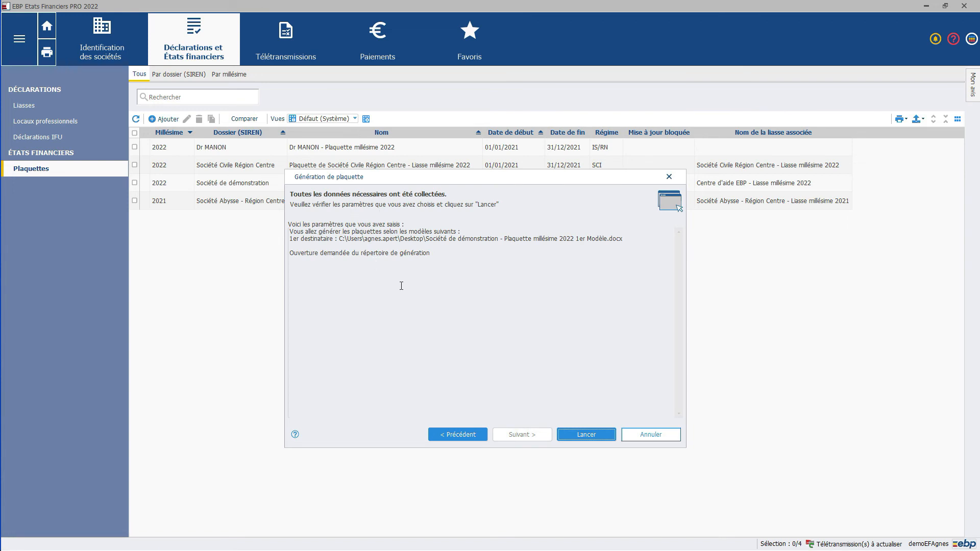
{"action": "left_click", "coordinate": [586, 435]}
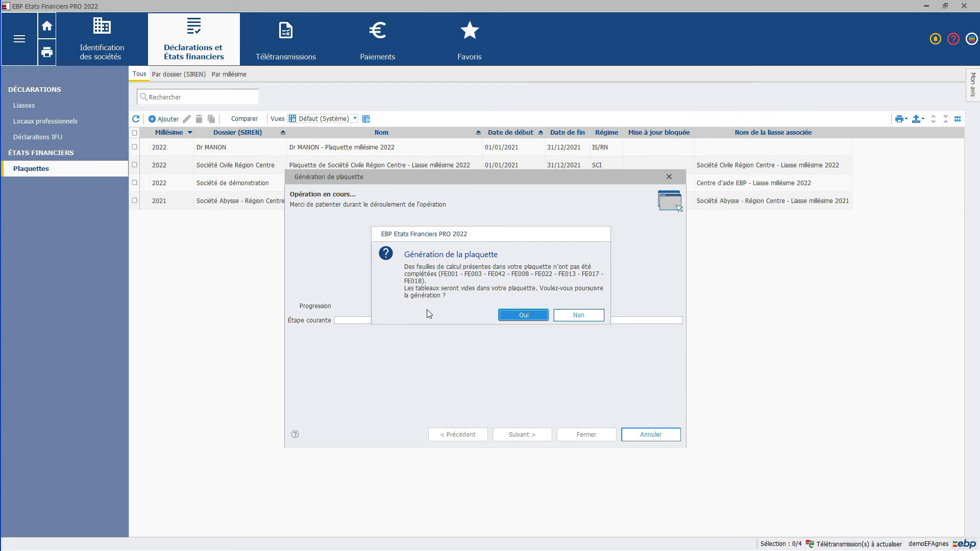
{"action": "left_click", "coordinate": [513, 315]}
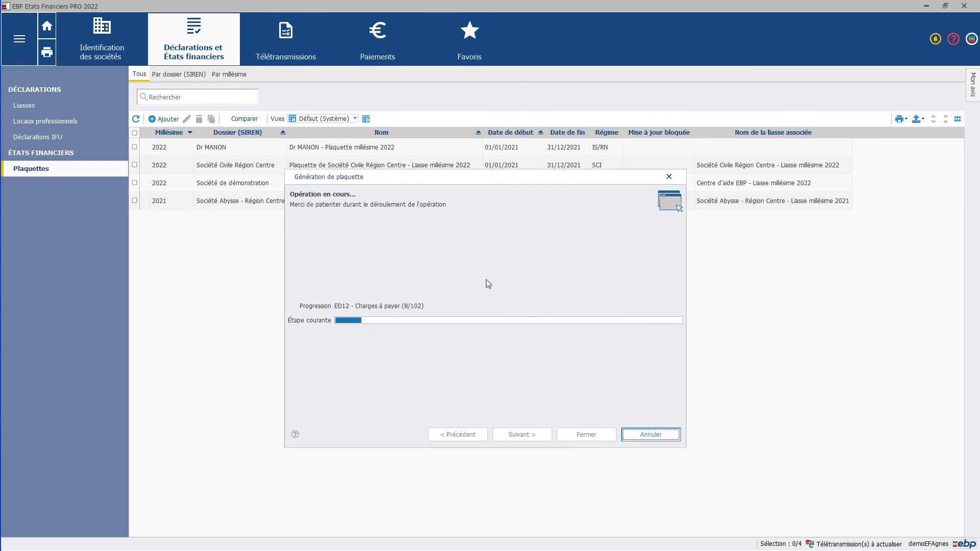
{"action": "left_click", "coordinate": [497, 178]}
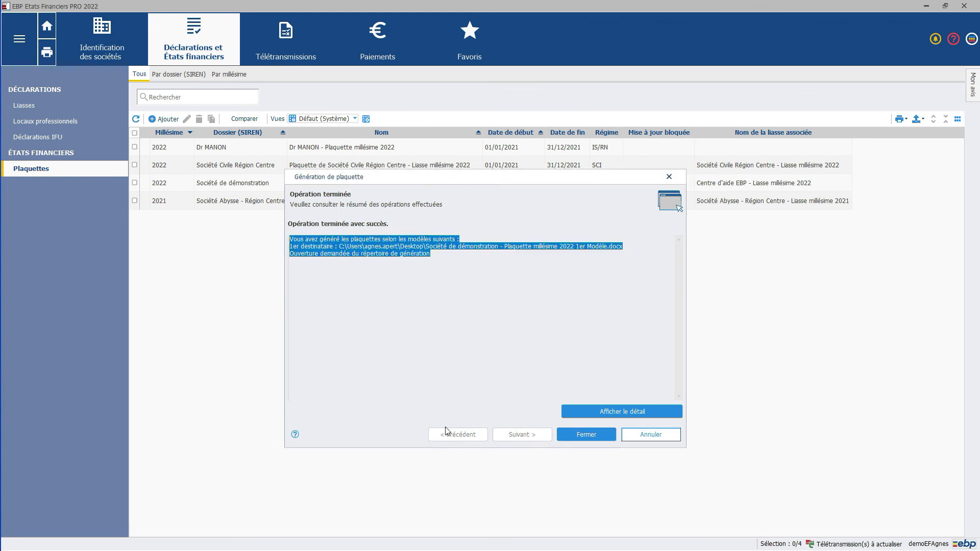
{"action": "left_click", "coordinate": [586, 435]}
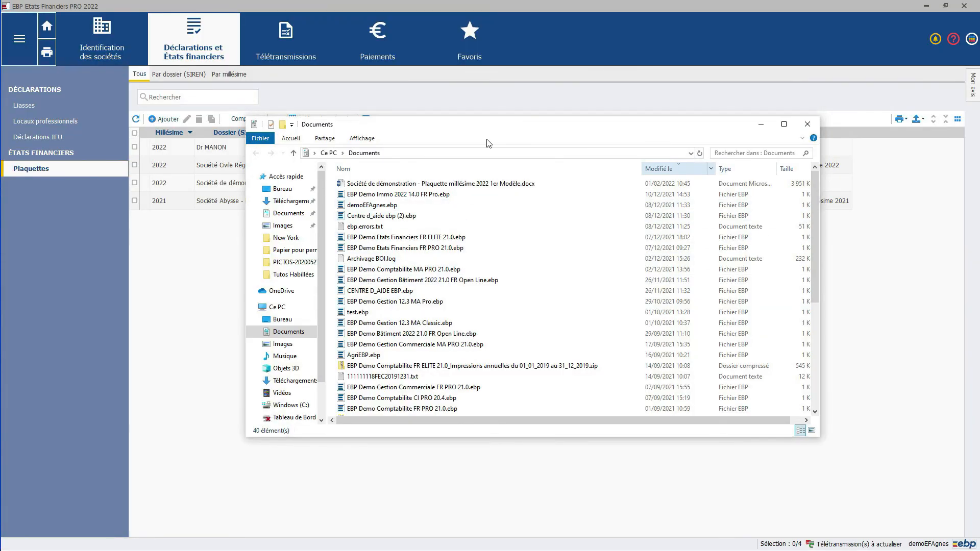
{"action": "left_click", "coordinate": [555, 126]}
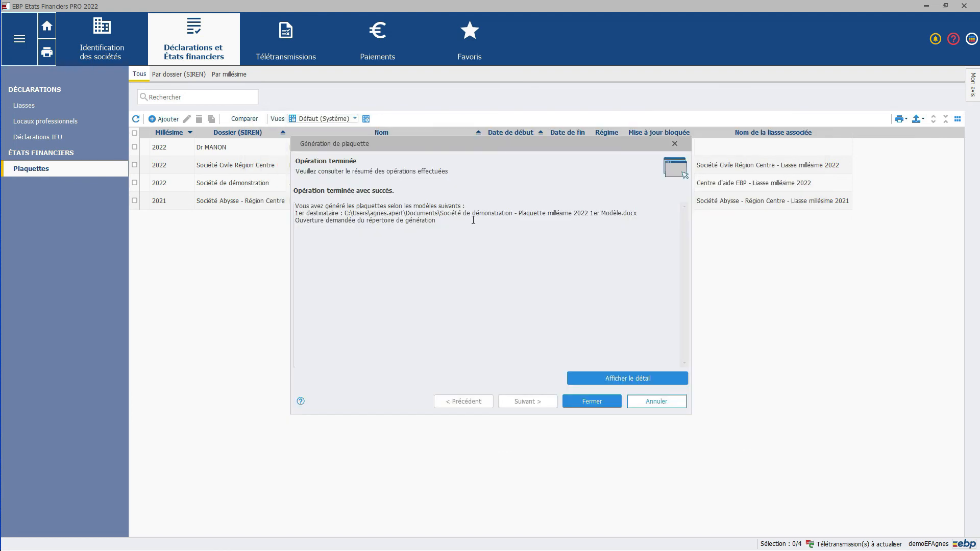
{"action": "left_click", "coordinate": [517, 146]}
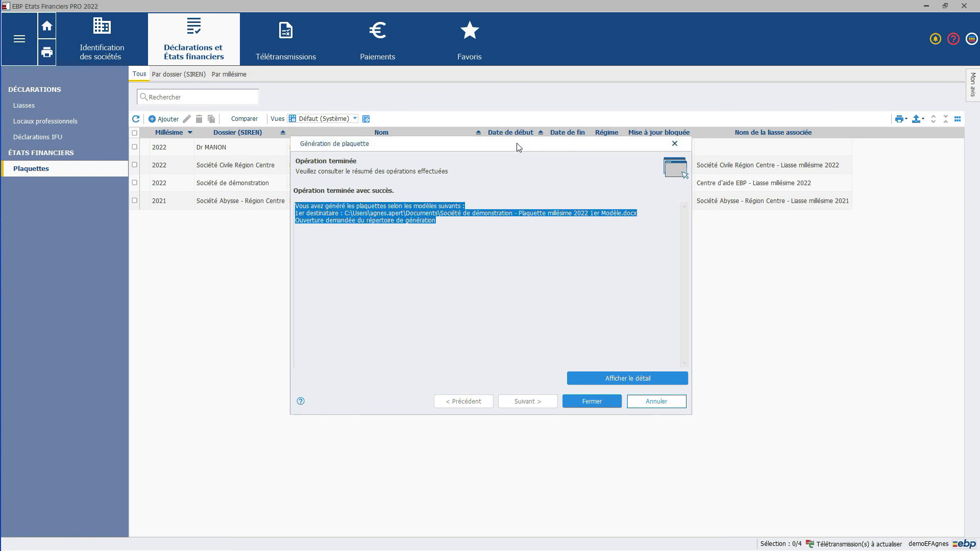